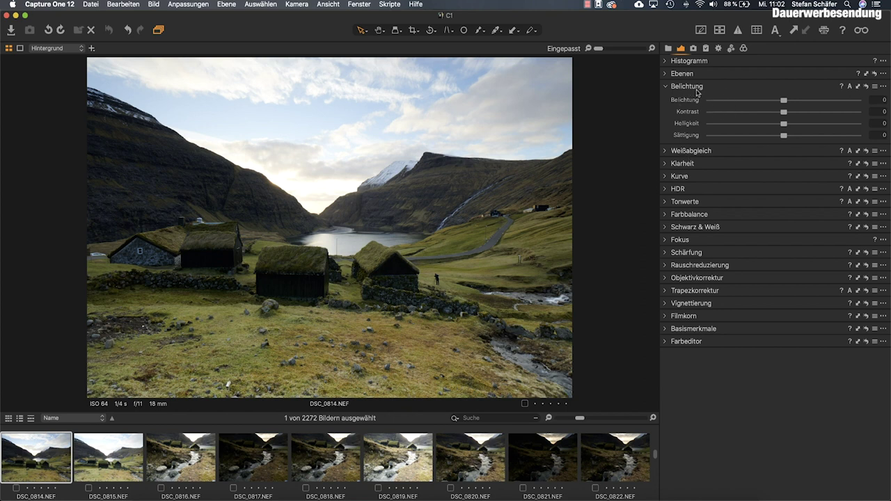
Step: Try contrast settings from 16 up to 25 on DSC_0814.NEF with the histogram shown, and return the contrast to 0
{"action": "left_click_drag", "start_coordinate": [784, 113], "coordinate": [807, 115]}
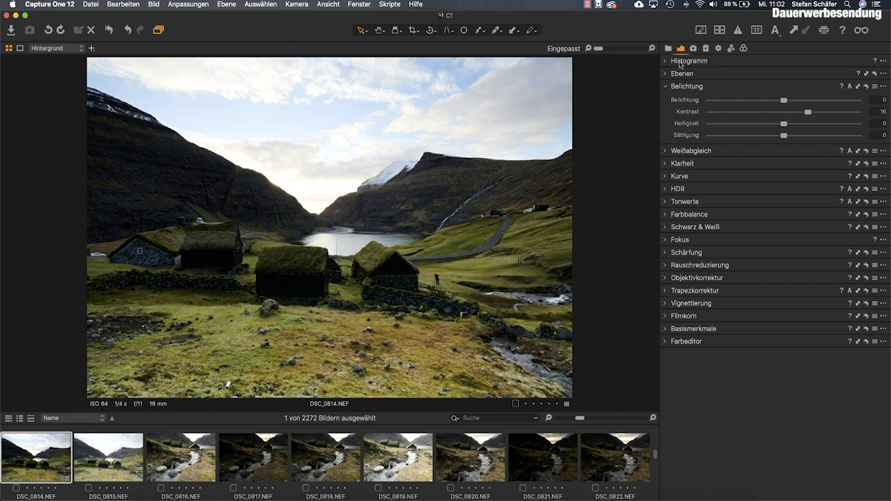
{"action": "left_click", "coordinate": [666, 62]}
{"action": "left_click_drag", "start_coordinate": [808, 160], "coordinate": [785, 163]}
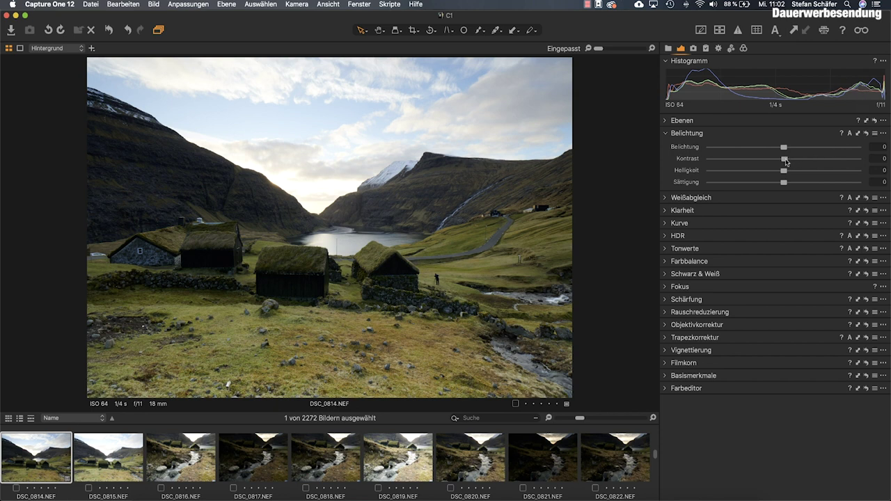
{"action": "left_click_drag", "start_coordinate": [788, 162], "coordinate": [817, 162]}
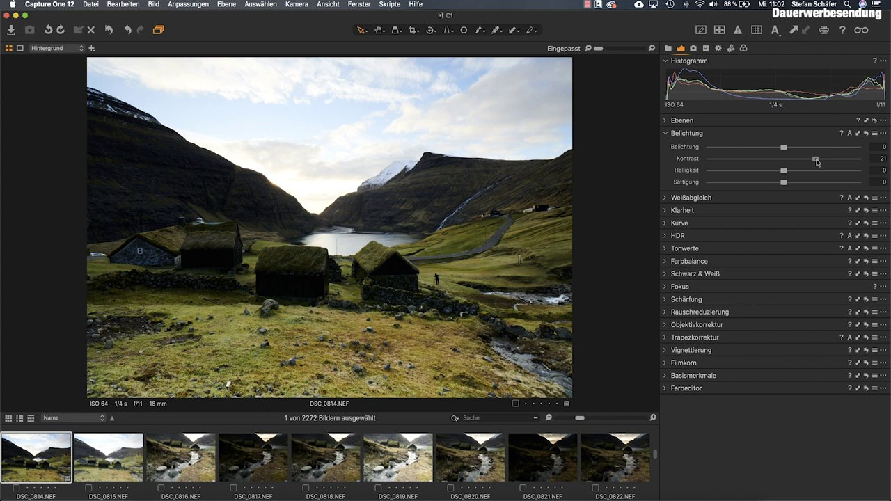
{"action": "mouse_move", "coordinate": [816, 162]}
{"action": "left_mouse_down"}
{"action": "mouse_move", "coordinate": [785, 161]}
{"action": "mouse_move", "coordinate": [823, 160]}
{"action": "left_mouse_up"}
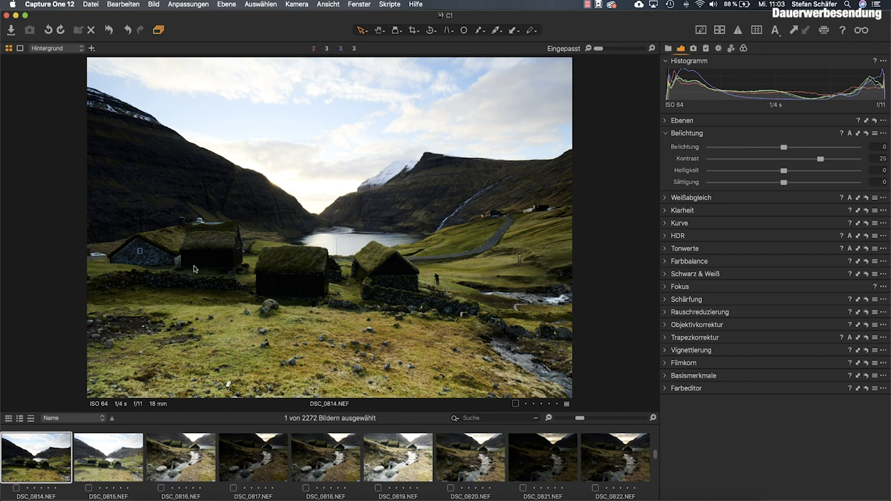
{"action": "left_click_drag", "start_coordinate": [821, 160], "coordinate": [784, 162]}
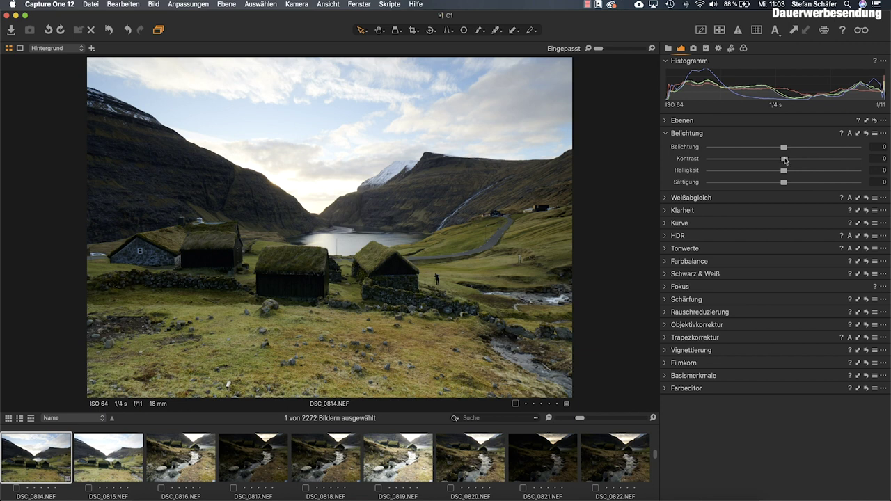
Step: Try RGB levels shadow inputs of 15 and 50, and bring the shadow input back to 3
{"action": "left_click", "coordinate": [666, 249]}
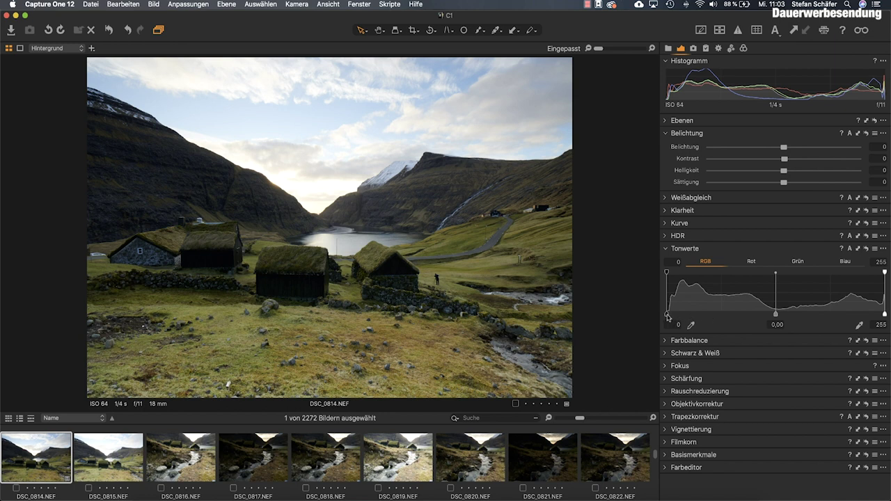
{"action": "left_click_drag", "start_coordinate": [666, 315], "coordinate": [680, 317]}
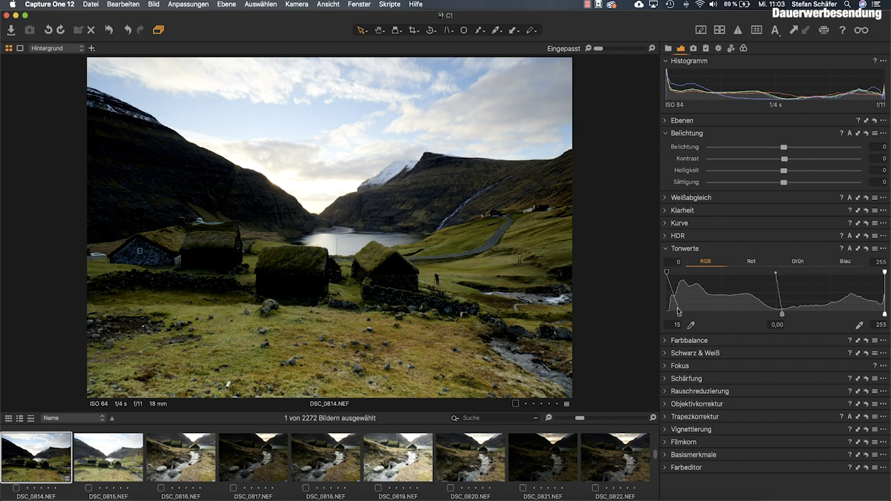
{"action": "left_click_drag", "start_coordinate": [679, 317], "coordinate": [710, 318]}
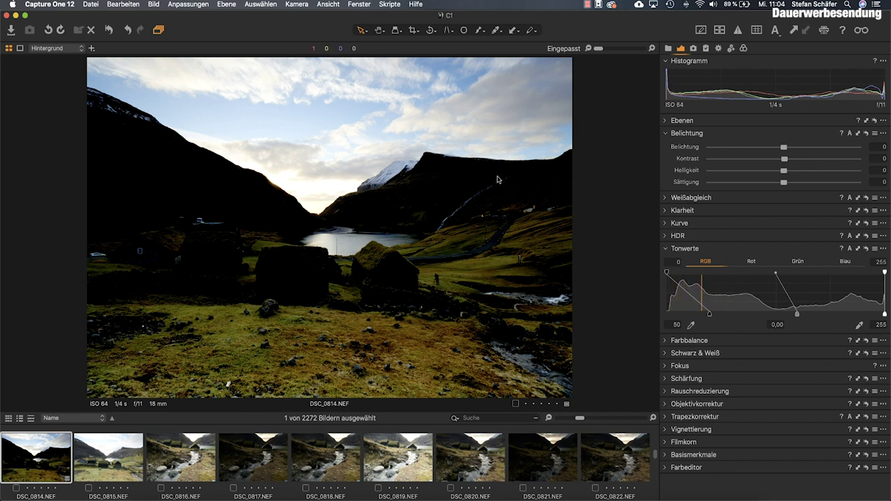
{"action": "left_click_drag", "start_coordinate": [709, 314], "coordinate": [669, 317]}
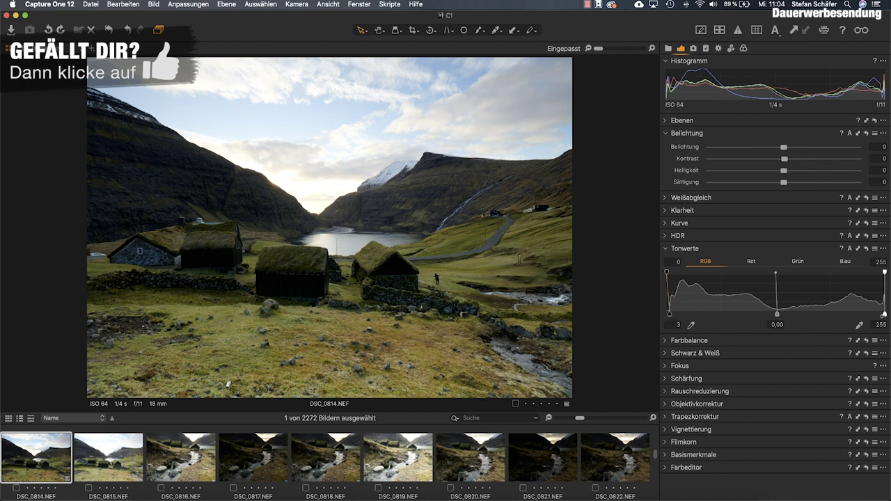
Step: Try the levels highlight input at 241, restore it to 255, set the midtone to 0.02 and reset the levels
{"action": "left_click_drag", "start_coordinate": [885, 314], "coordinate": [872, 315]}
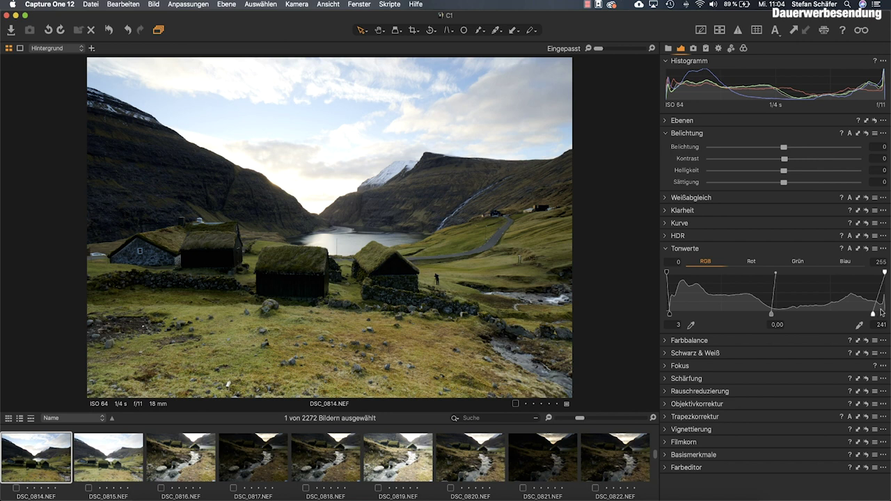
{"action": "left_click_drag", "start_coordinate": [873, 314], "coordinate": [885, 314]}
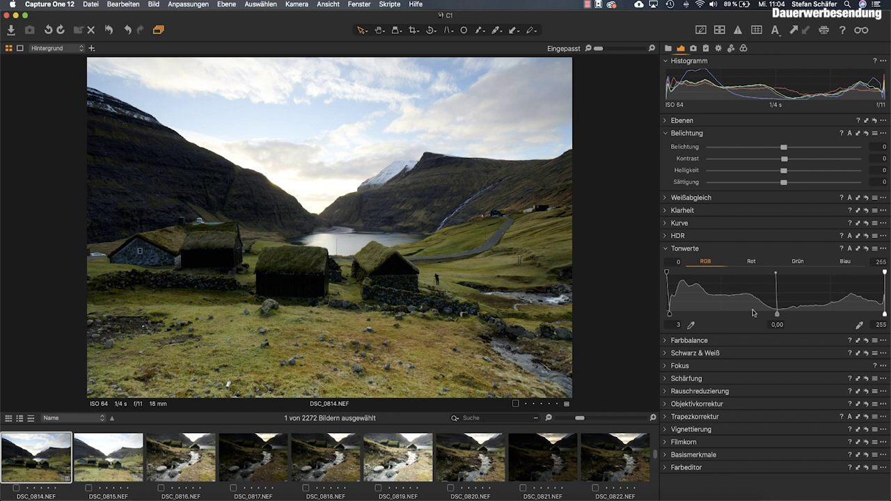
{"action": "mouse_move", "coordinate": [777, 314]}
{"action": "left_mouse_down"}
{"action": "mouse_move", "coordinate": [785, 314]}
{"action": "mouse_move", "coordinate": [750, 314]}
{"action": "mouse_move", "coordinate": [789, 316]}
{"action": "mouse_move", "coordinate": [775, 316]}
{"action": "left_mouse_up"}
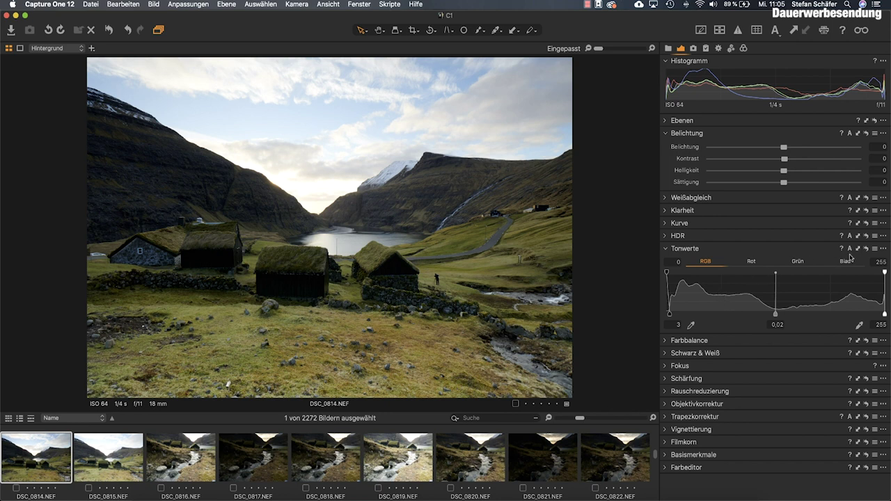
{"action": "left_click", "coordinate": [866, 249]}
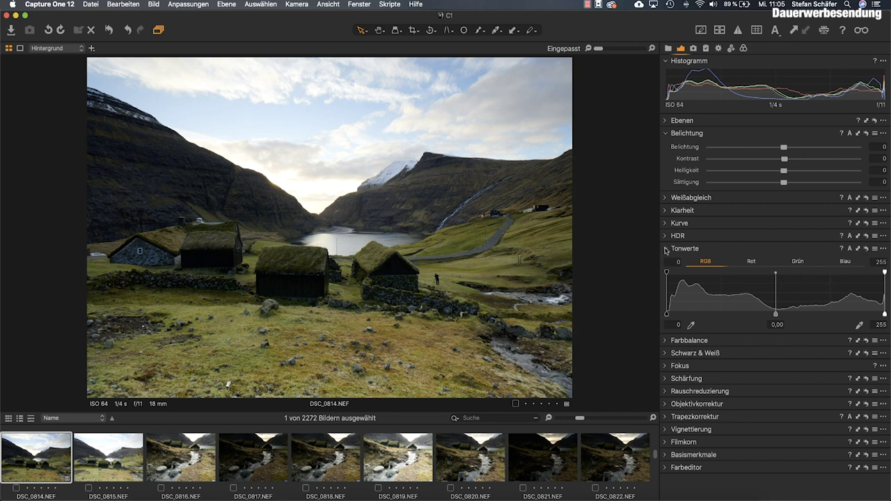
Step: In the RGB curve, try moving the black point inward and the white point to about input 230, restoring both endpoints
{"action": "left_click", "coordinate": [668, 223], "text": "alt"}
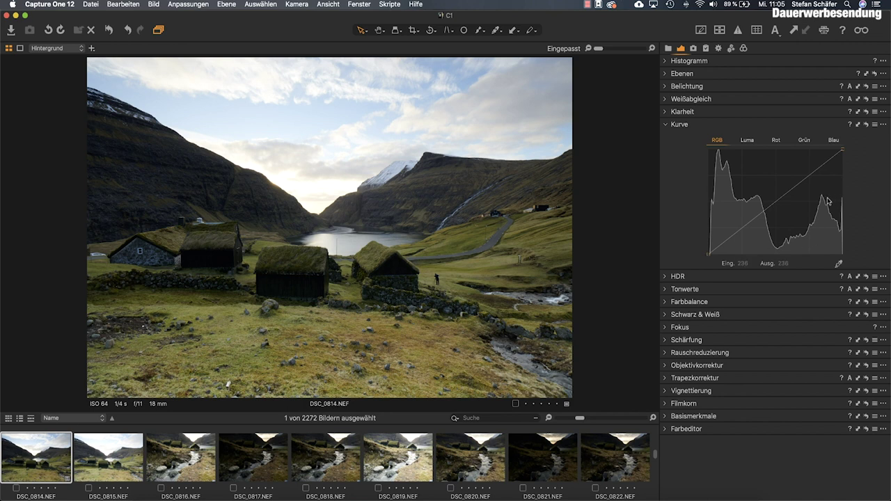
{"action": "left_click", "coordinate": [709, 256]}
{"action": "left_click_drag", "start_coordinate": [709, 256], "coordinate": [716, 258]}
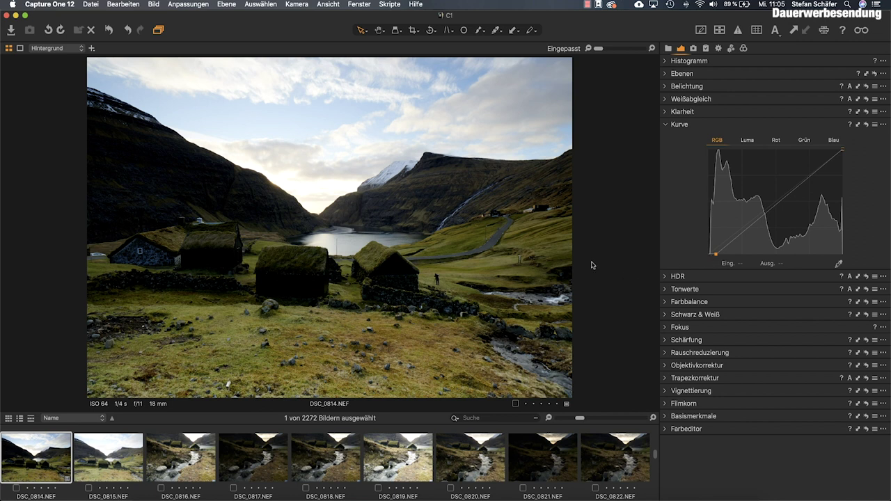
{"action": "left_click_drag", "start_coordinate": [712, 253], "coordinate": [727, 257]}
{"action": "double_click", "coordinate": [727, 256]}
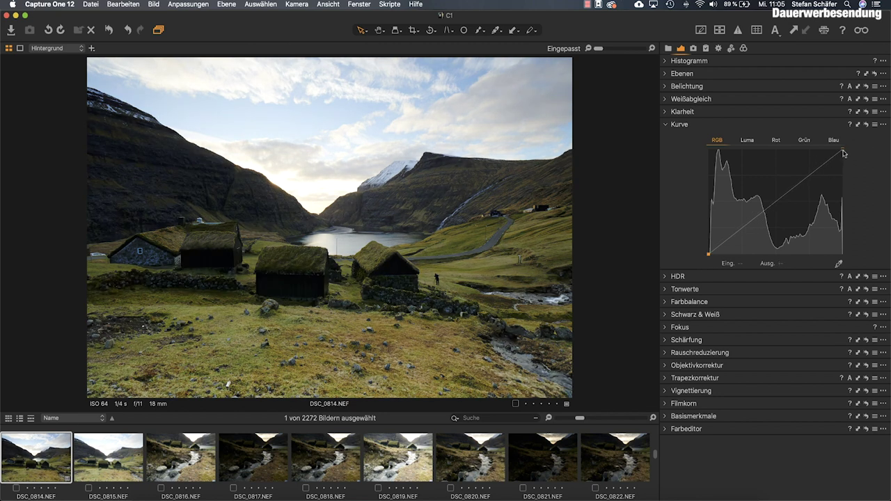
{"action": "left_click_drag", "start_coordinate": [843, 152], "coordinate": [831, 151]}
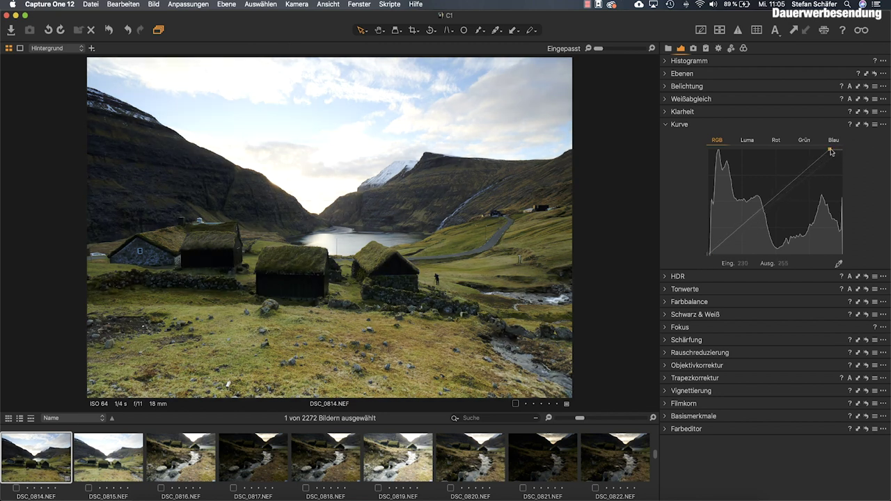
{"action": "double_click", "coordinate": [831, 151]}
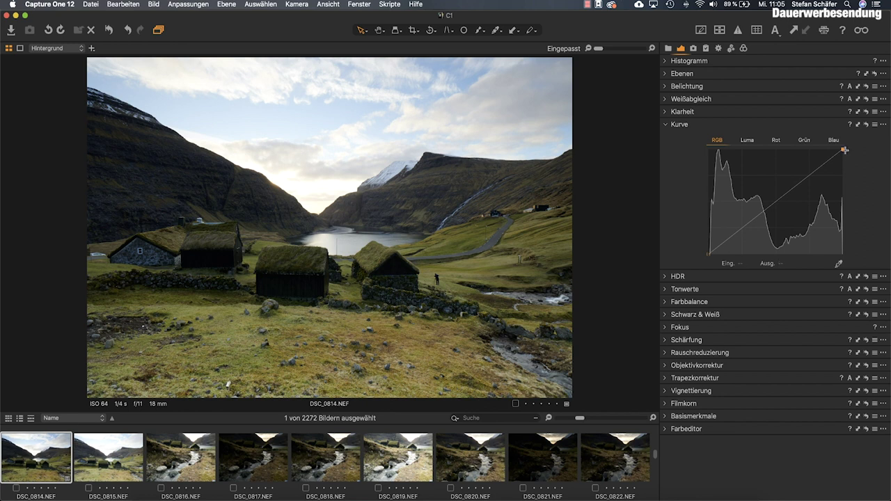
Step: Build an RGB S-curve: anchor the middle, lower the shadows to about input 46, output 35, and raise the highlights
{"action": "left_click", "coordinate": [776, 202]}
{"action": "mouse_move", "coordinate": [776, 202]}
{"action": "left_mouse_down"}
{"action": "mouse_move", "coordinate": [776, 192]}
{"action": "mouse_move", "coordinate": [776, 209]}
{"action": "mouse_move", "coordinate": [776, 201]}
{"action": "left_mouse_up"}
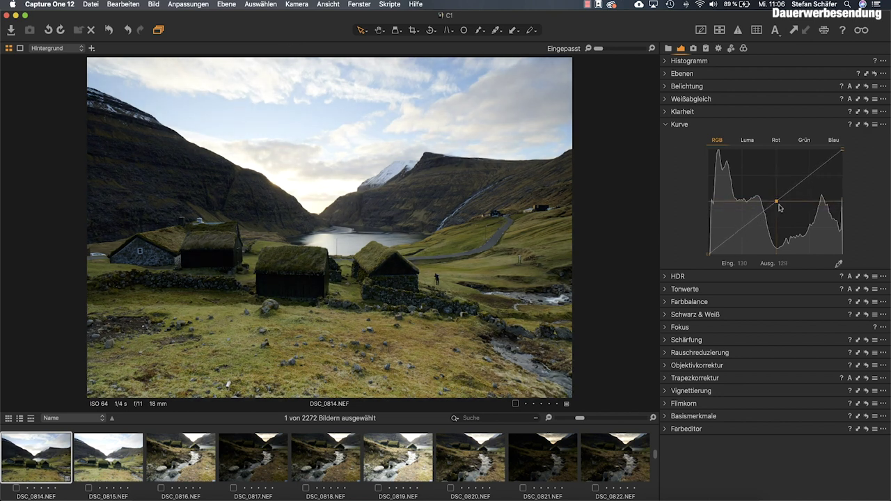
{"action": "left_click", "coordinate": [742, 229]}
{"action": "left_click", "coordinate": [758, 218]}
{"action": "left_click", "coordinate": [819, 169]}
{"action": "left_click_drag", "start_coordinate": [743, 229], "coordinate": [733, 241]}
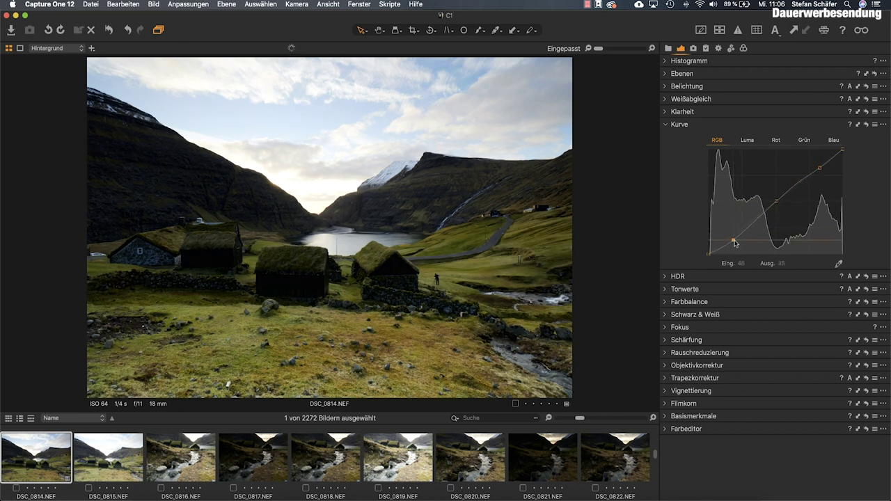
{"action": "left_click", "coordinate": [759, 214]}
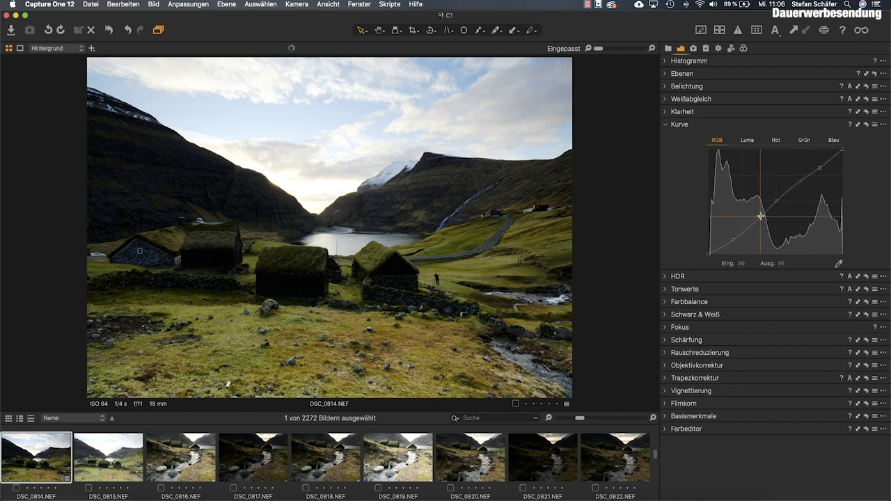
{"action": "left_click", "coordinate": [799, 180]}
{"action": "left_click_drag", "start_coordinate": [819, 167], "coordinate": [820, 161]}
{"action": "left_click", "coordinate": [843, 151]}
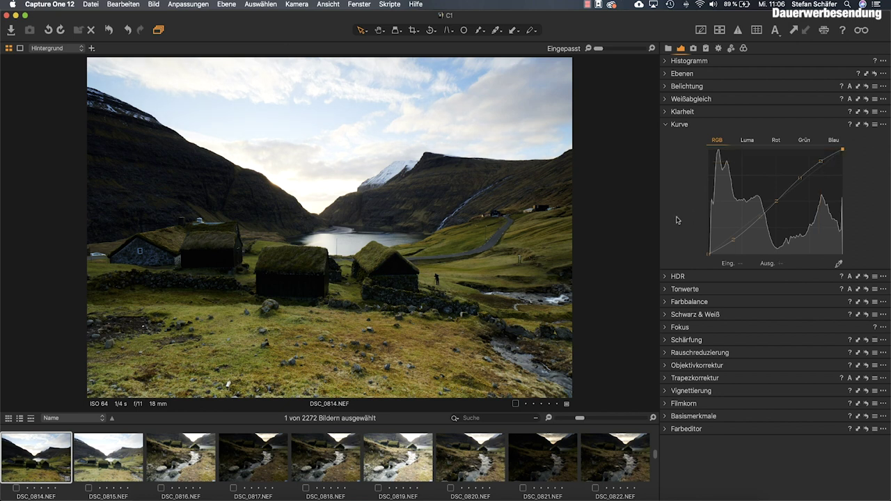
Step: Try a stronger RGB curve with endpoints pulled in, darker lower midtones and brighter highlights, and reset the curve
{"action": "left_click", "coordinate": [709, 254]}
{"action": "left_click", "coordinate": [841, 149]}
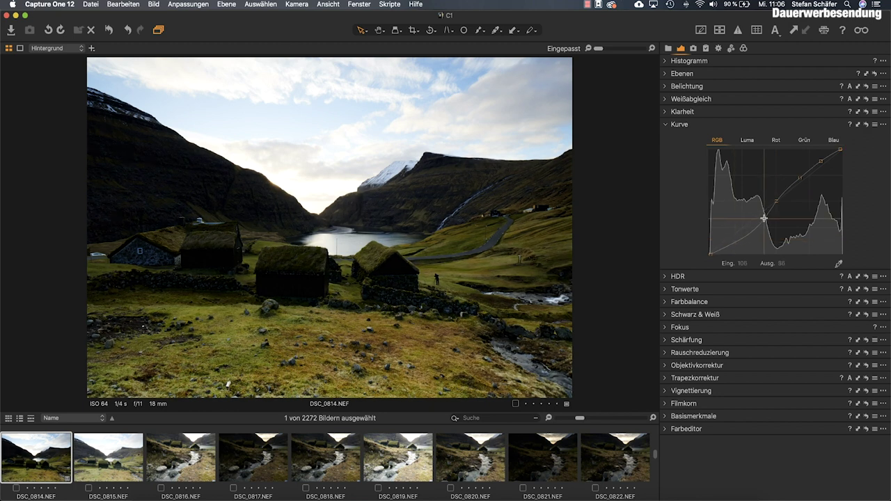
{"action": "left_click", "coordinate": [764, 218]}
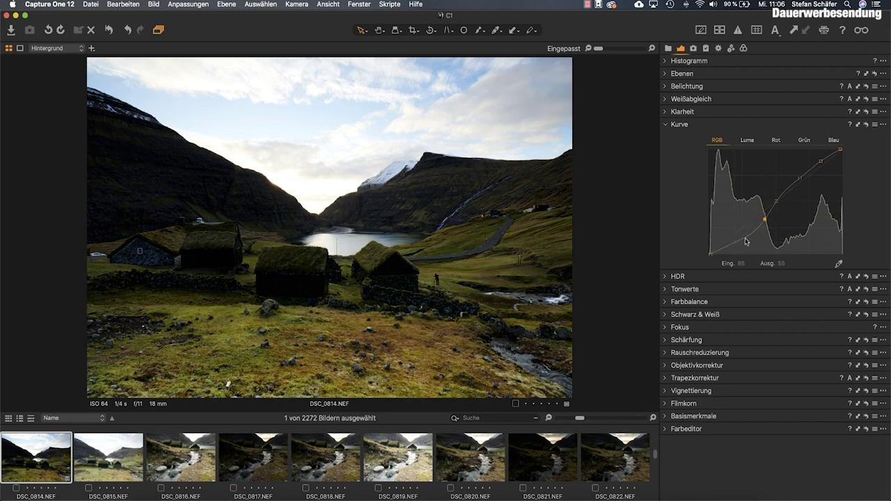
{"action": "left_click", "coordinate": [800, 176]}
{"action": "left_click_drag", "start_coordinate": [820, 161], "coordinate": [820, 159]}
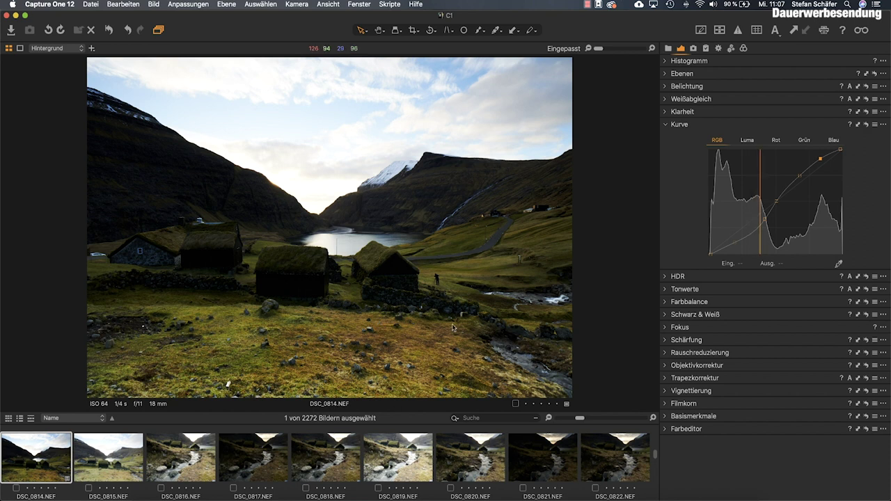
{"action": "left_click", "coordinate": [866, 123]}
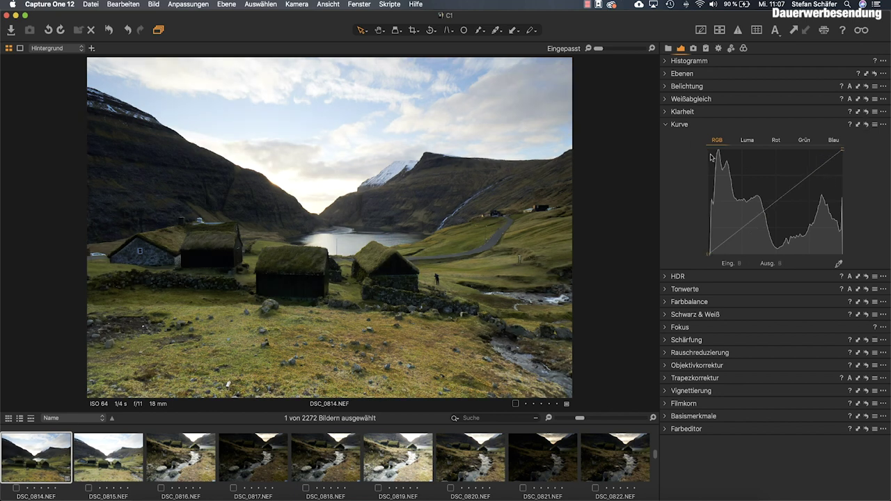
Step: Shape a Luma S-curve: lower the quarter tones, raise the three-quarter tones, set a midpoint near 129/139 and add an upper highlight point
{"action": "left_click", "coordinate": [746, 142]}
{"action": "left_click_drag", "start_coordinate": [741, 230], "coordinate": [742, 233]}
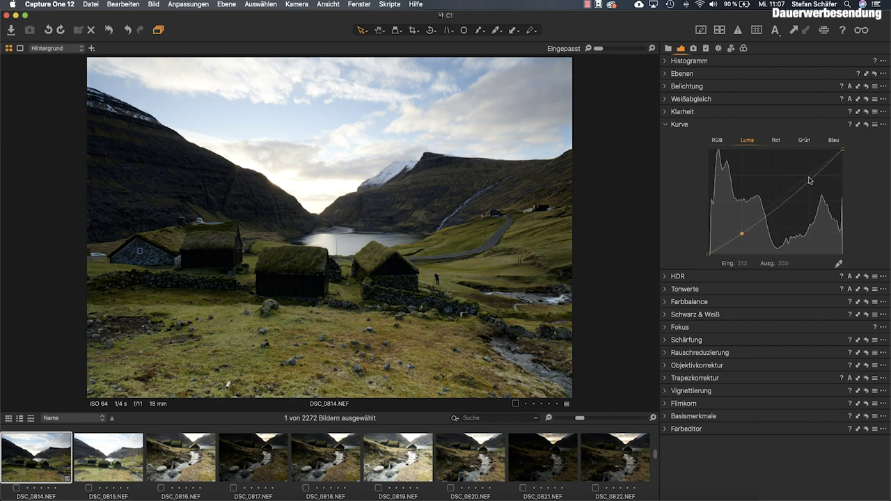
{"action": "key", "text": "super+z"}
{"action": "left_click_drag", "start_coordinate": [808, 171], "coordinate": [809, 169]}
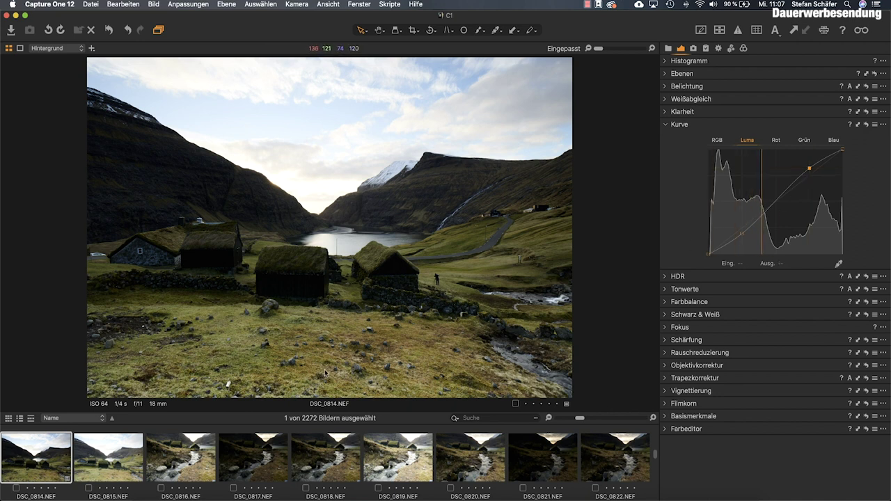
{"action": "mouse_move", "coordinate": [743, 234]}
{"action": "left_mouse_down"}
{"action": "mouse_move", "coordinate": [743, 243]}
{"action": "mouse_move", "coordinate": [741, 233]}
{"action": "left_mouse_up"}
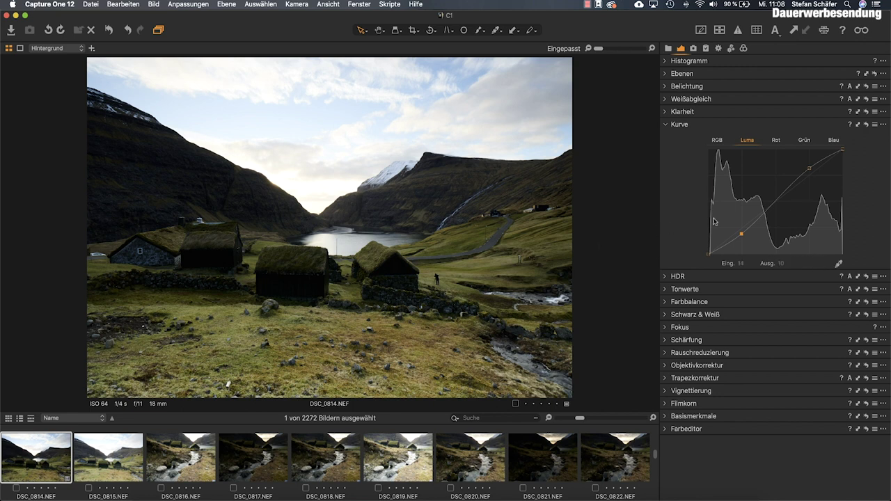
{"action": "mouse_move", "coordinate": [779, 203]}
{"action": "left_mouse_down"}
{"action": "mouse_move", "coordinate": [774, 186]}
{"action": "mouse_move", "coordinate": [776, 197]}
{"action": "left_mouse_up"}
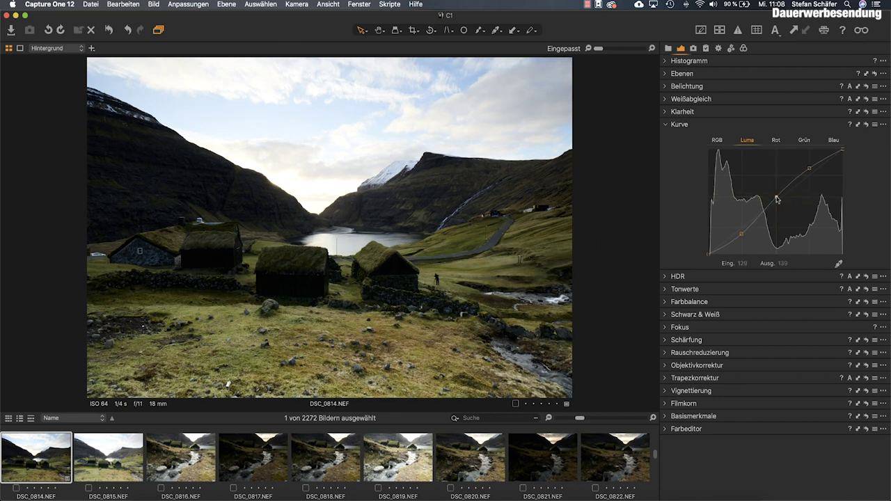
{"action": "left_click", "coordinate": [827, 158]}
Step: Use the curve point picker to add a deep-shadow point to the Luma curve, and lift it at about input 29
{"action": "left_click", "coordinate": [837, 264]}
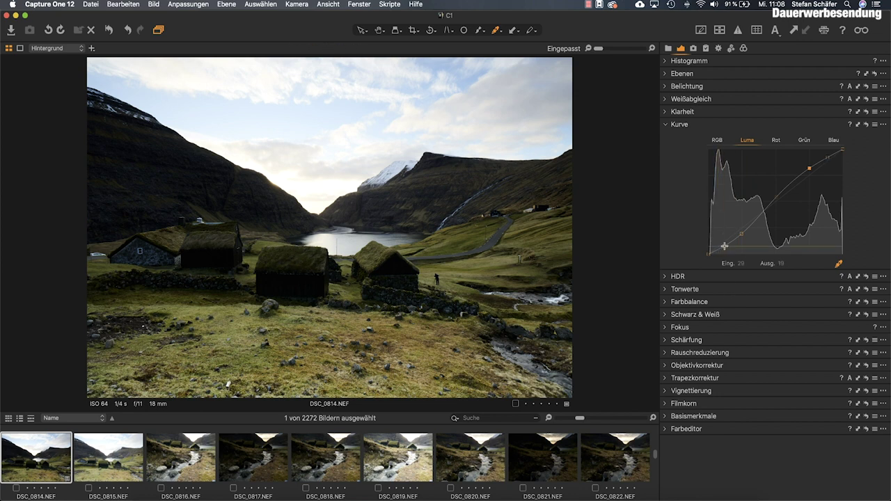
{"action": "left_click", "coordinate": [839, 265]}
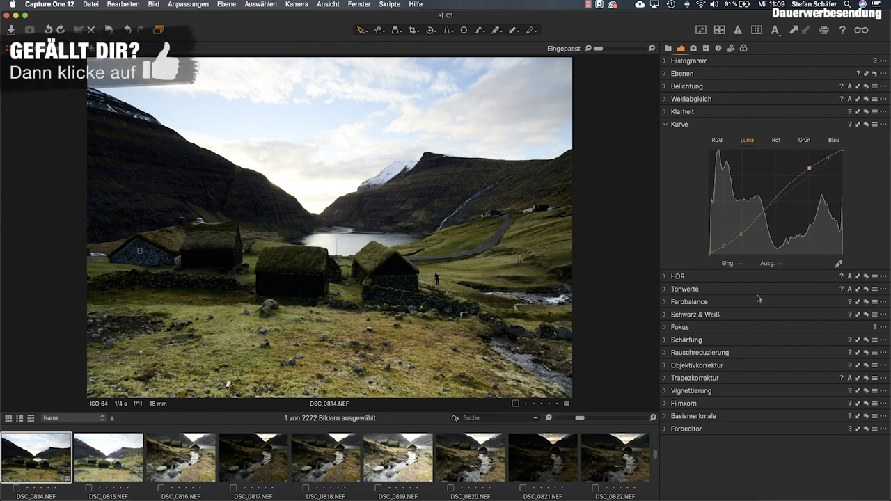
{"action": "left_click_drag", "start_coordinate": [723, 245], "coordinate": [723, 243]}
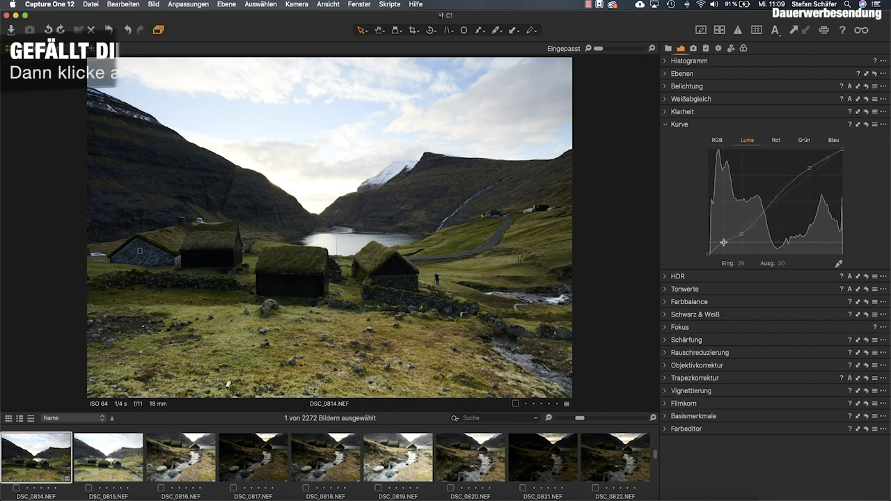